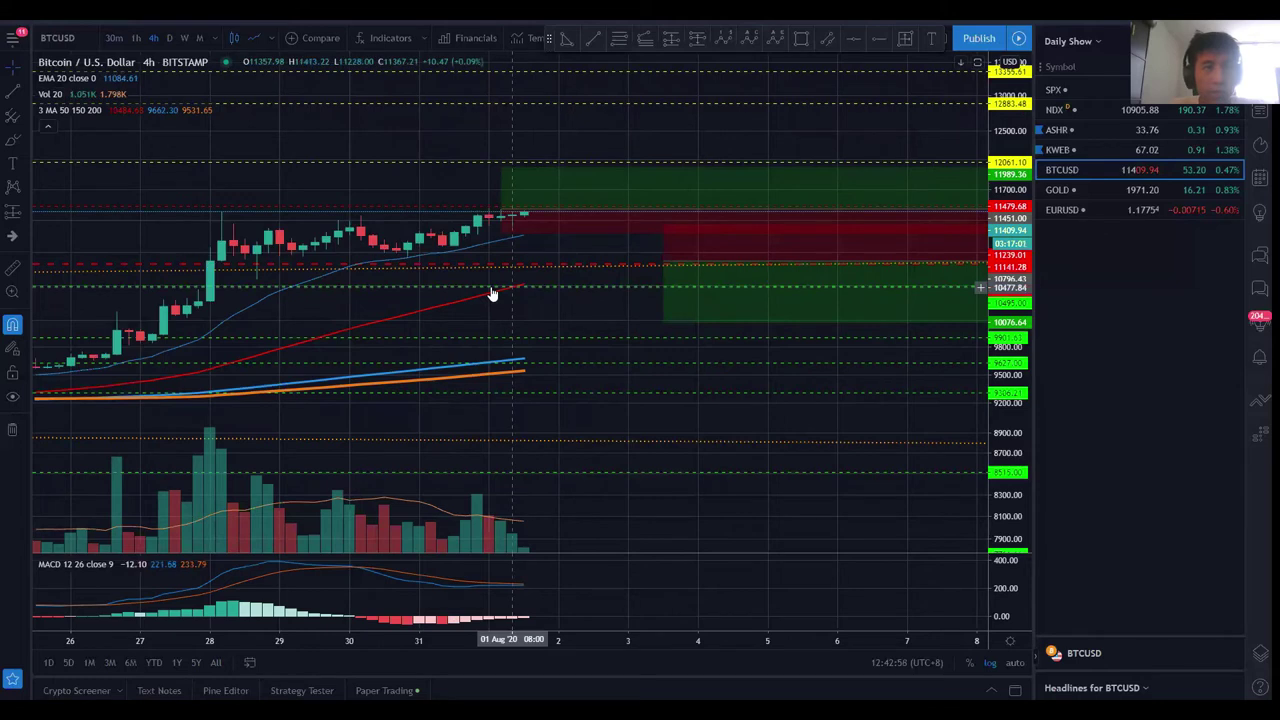
Step: Lower the stop level of the BTCUSD long position to 11100.57, free of magnet snapping
click(563, 215)
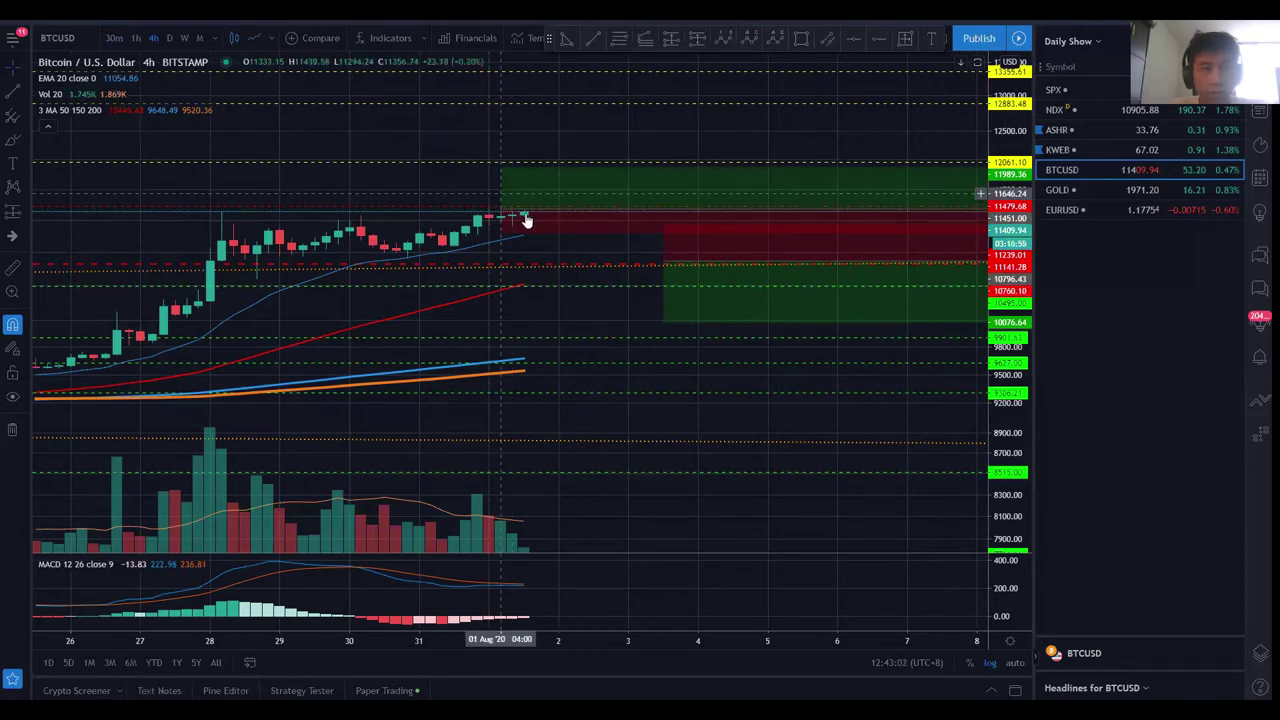
mouse_move(526, 217)
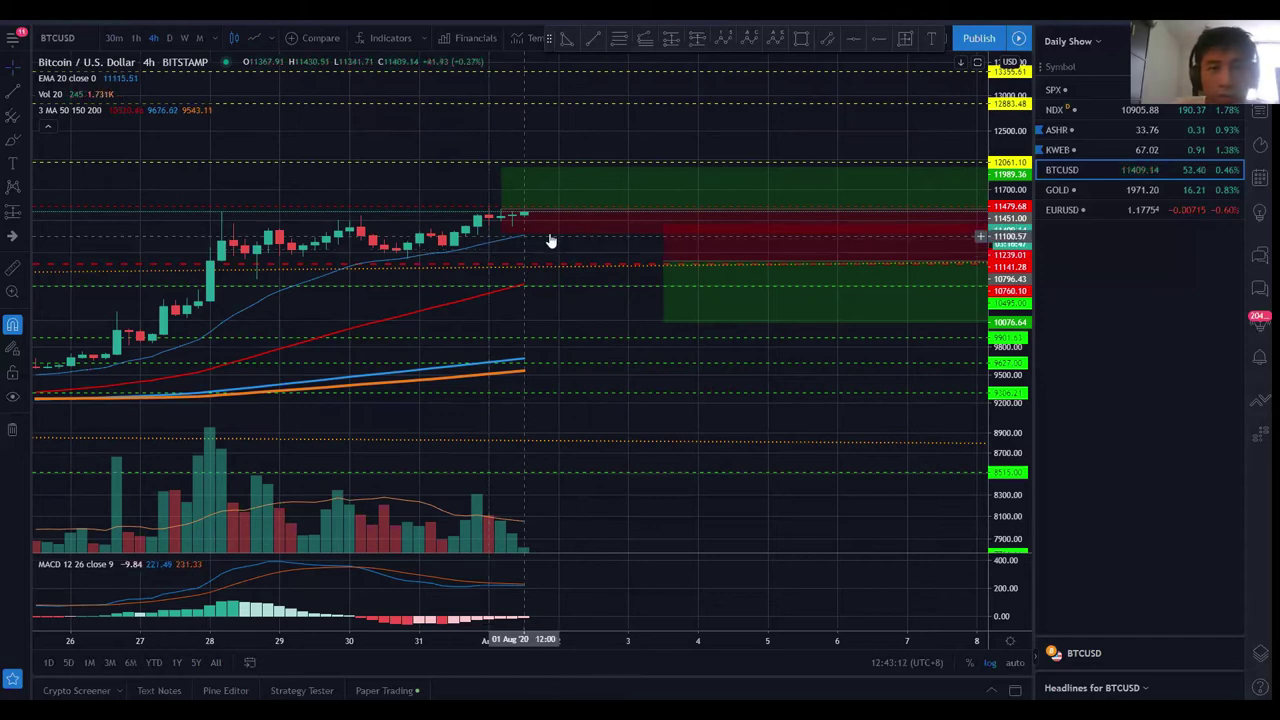
click(503, 234)
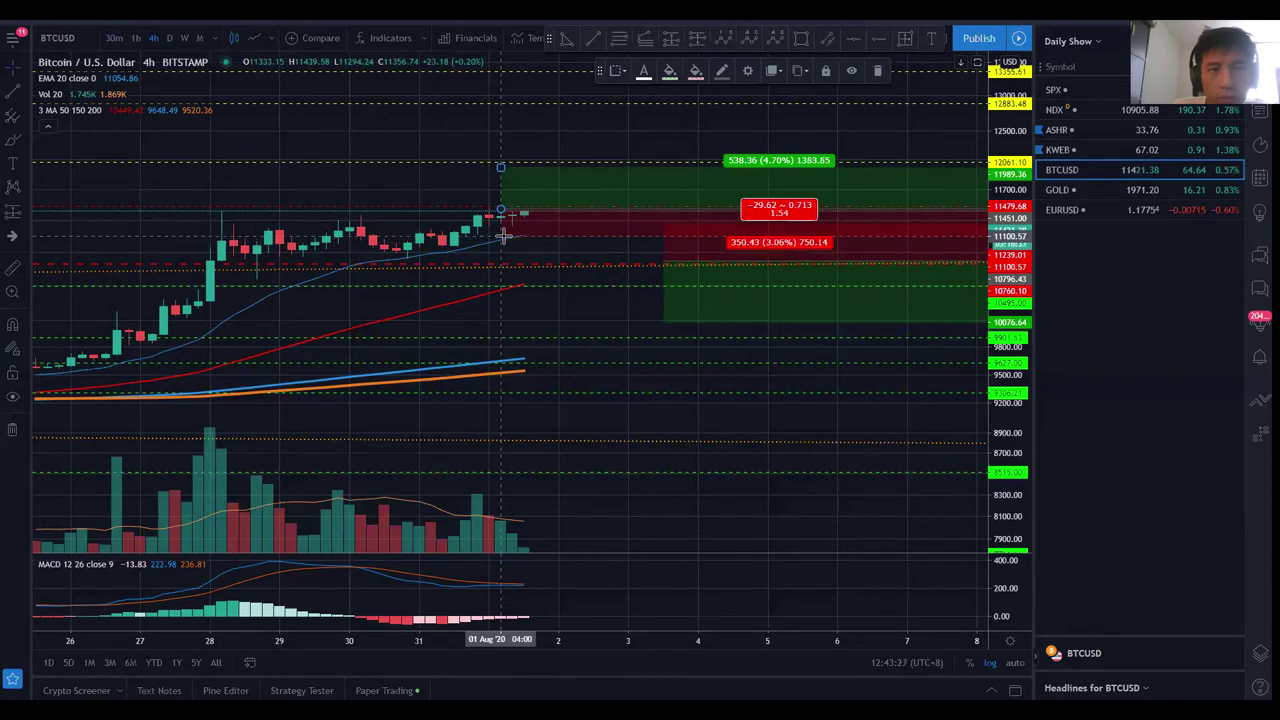
key(ctrl)
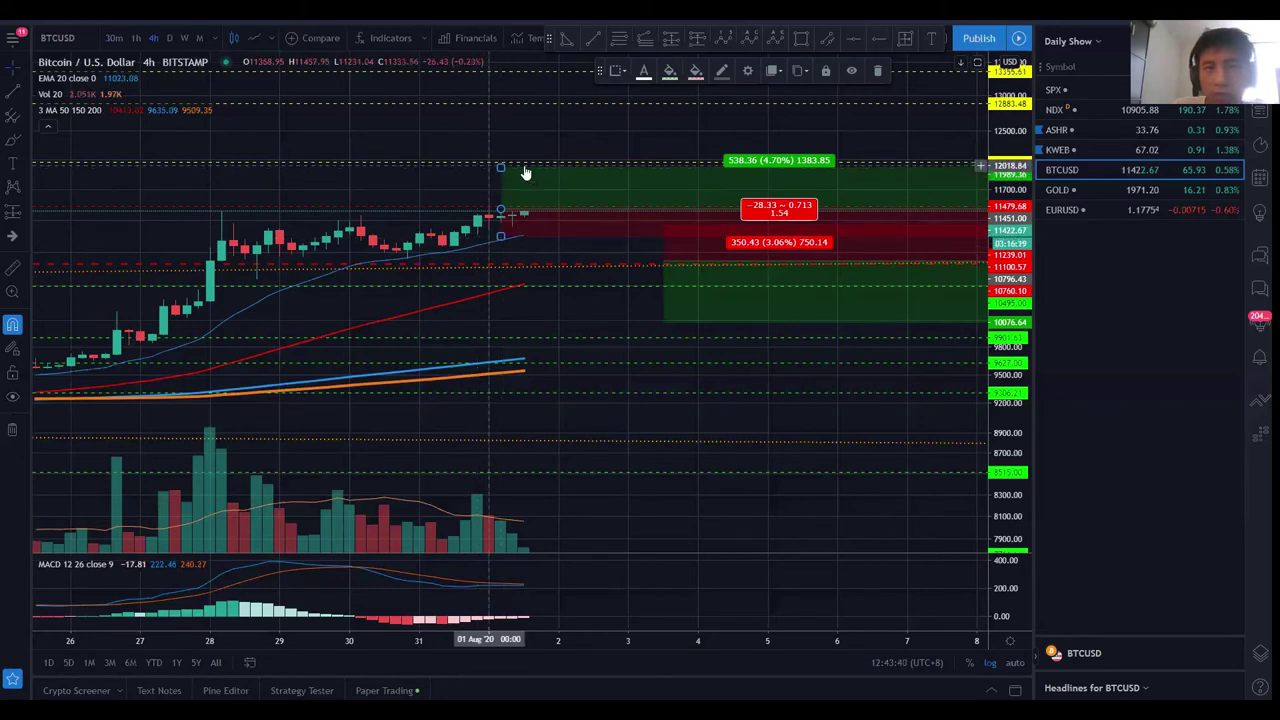
click(596, 140)
Step: Delete the short position projection drawn below the current BTCUSD price
scroll(606, 134, right, 3)
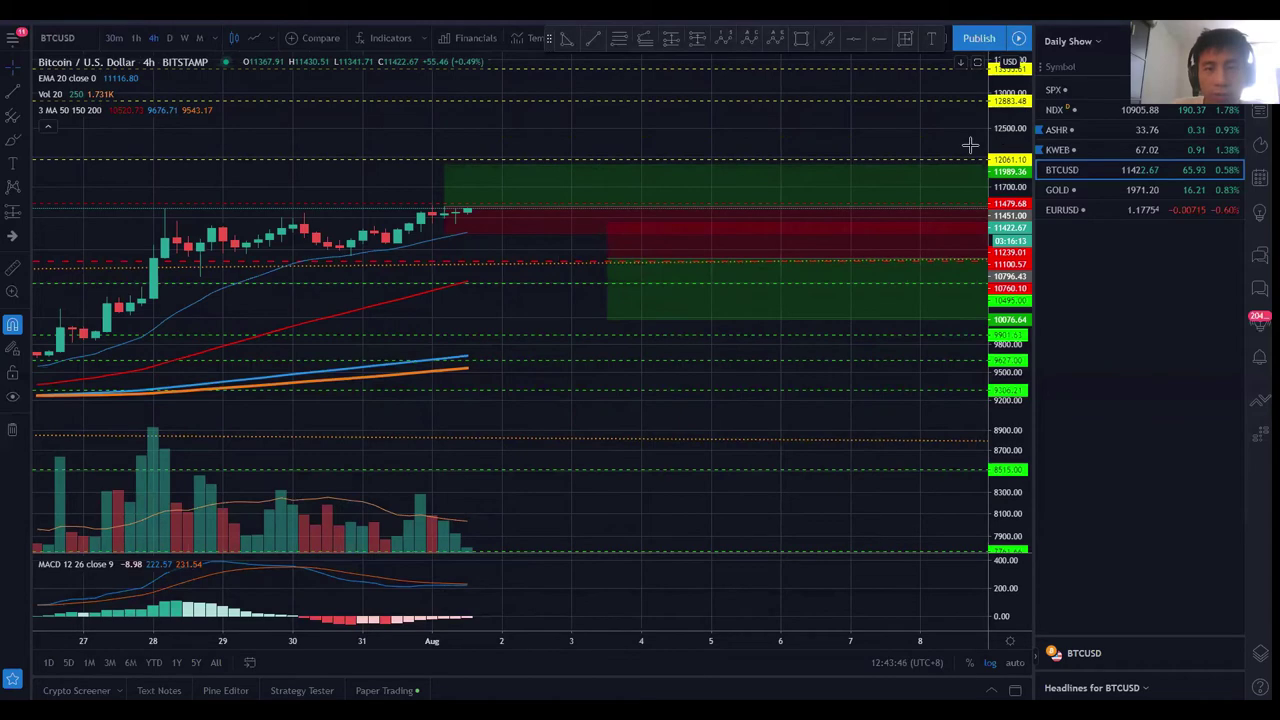
scroll(783, 133, down, 5)
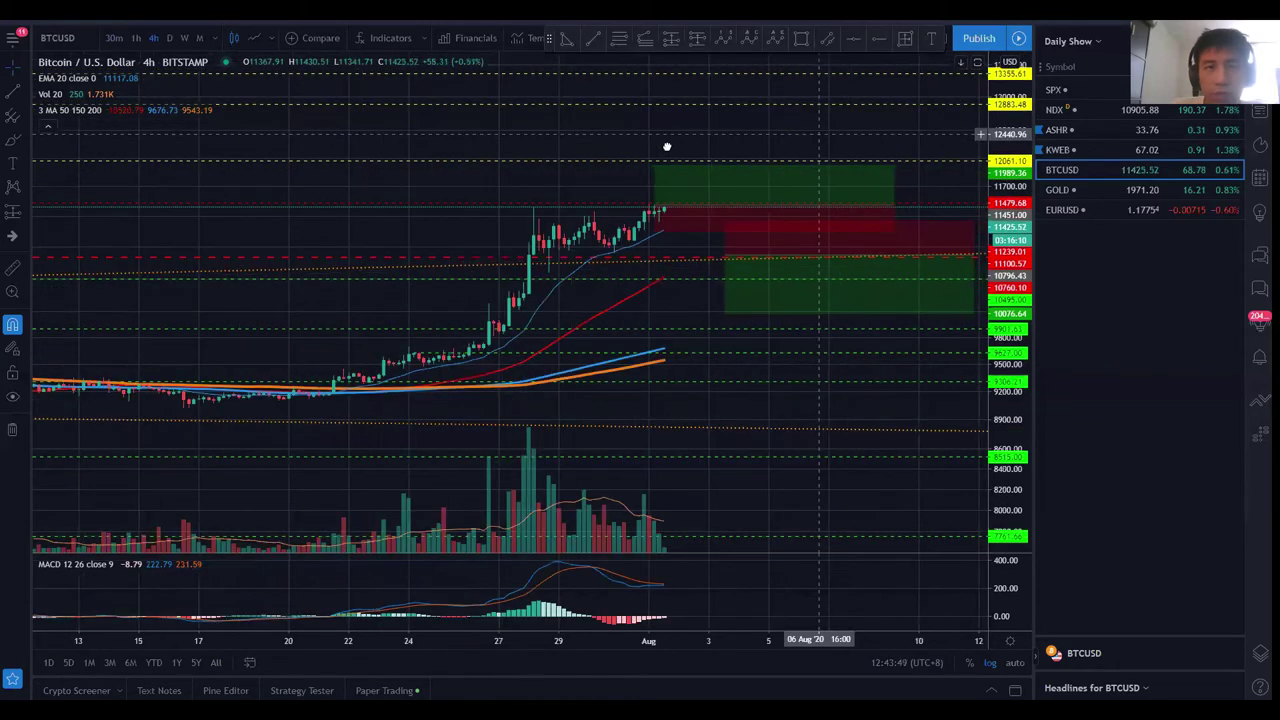
scroll(670, 291, right, 3)
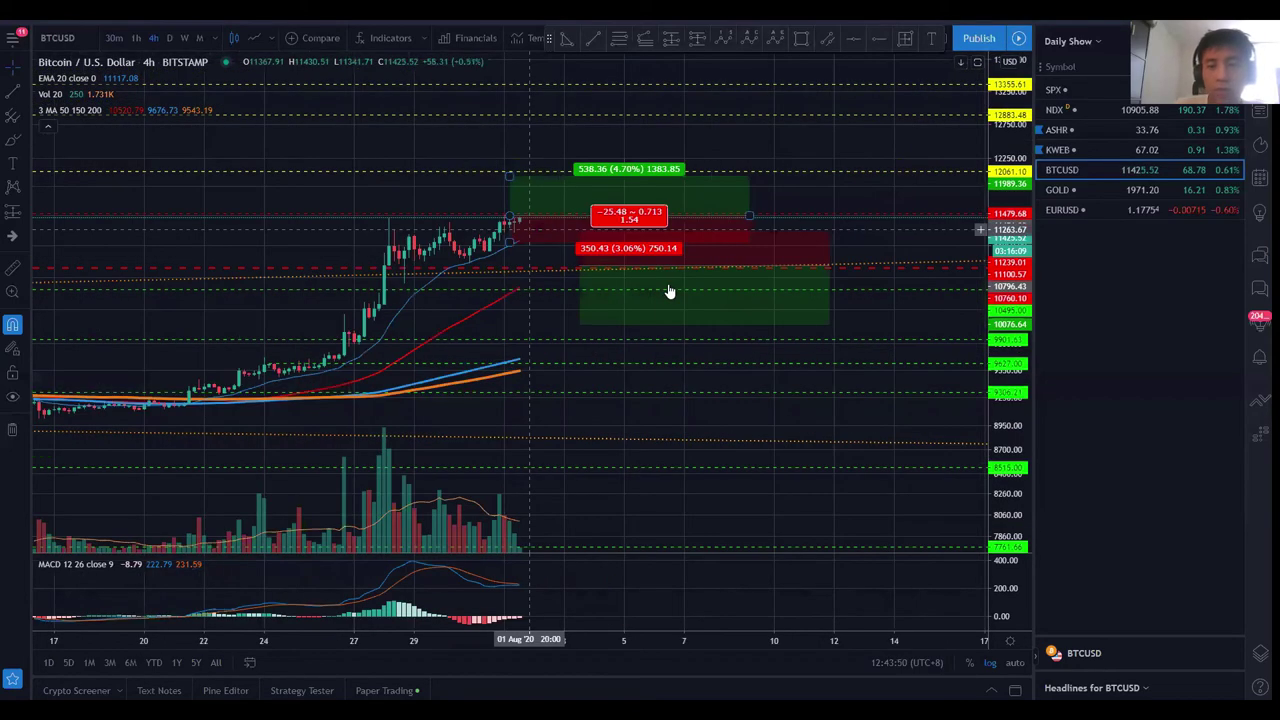
click(670, 291)
key(Delete)
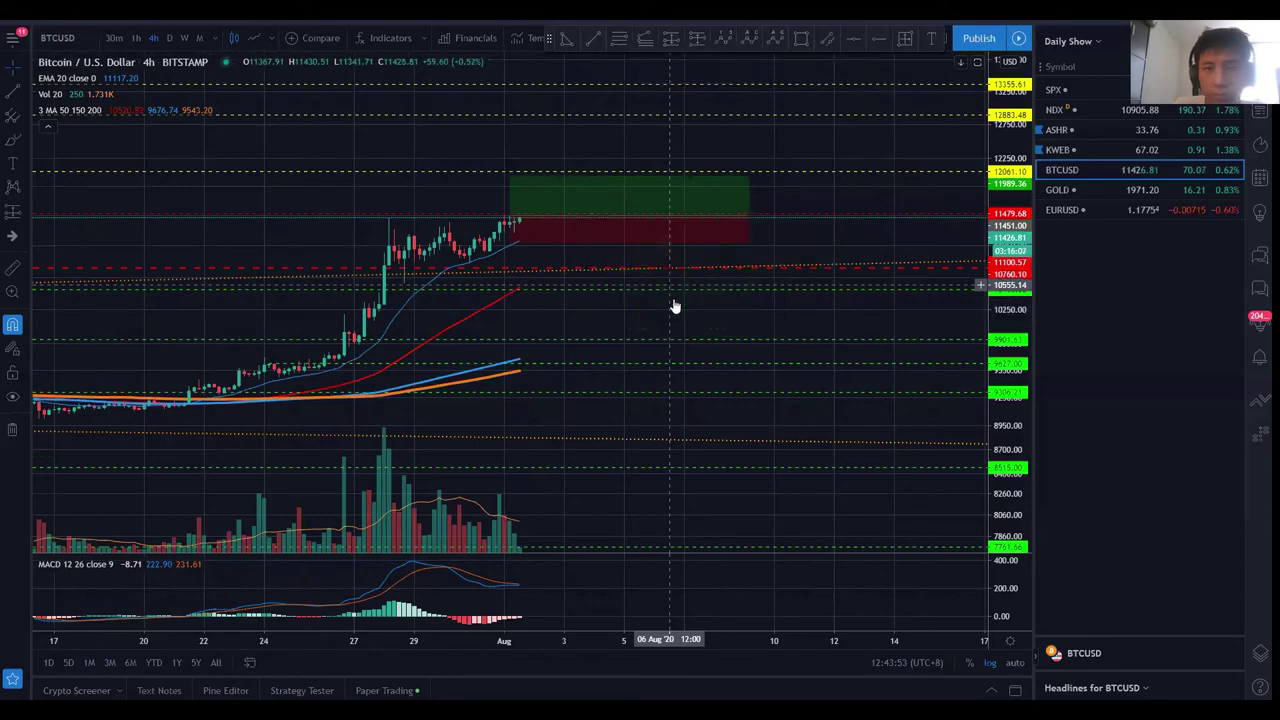
Step: Switch to the Excel Daily Finance sheet and fill the 1 Aug BTCUSD row's Comments with "Breakout after consolidation" and Long/Short with "Long"
key(alt+Tab)
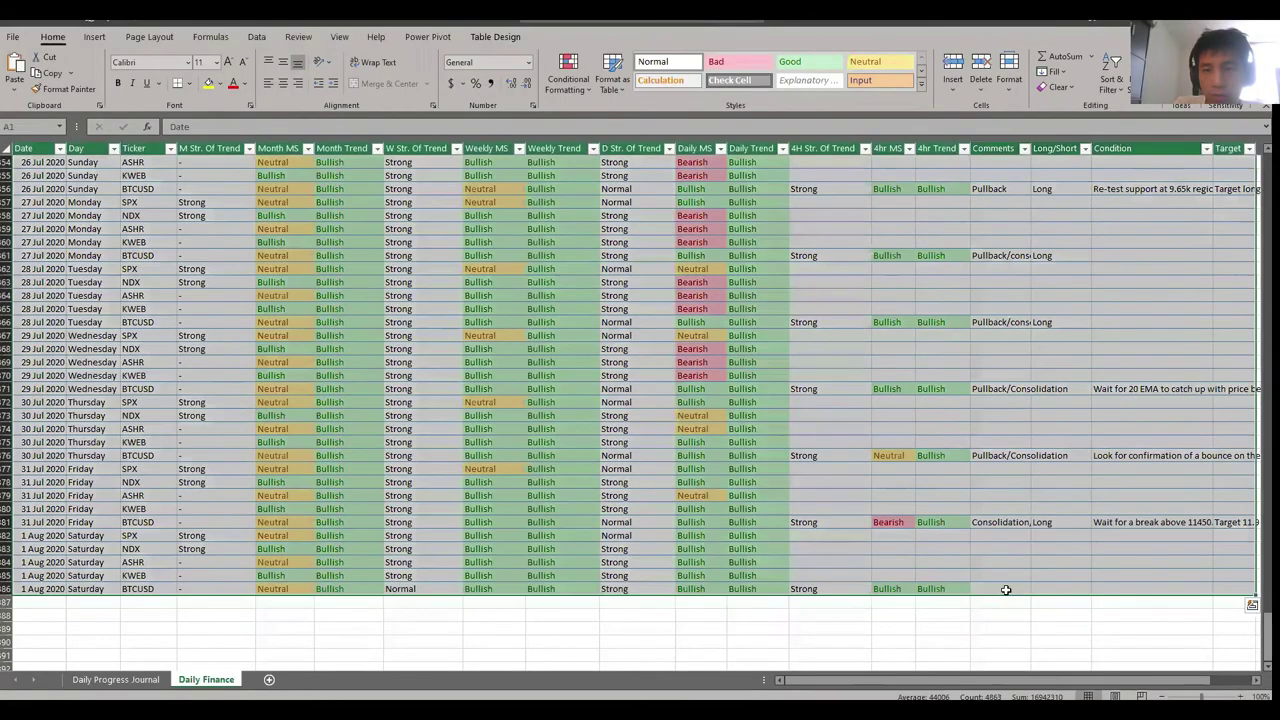
click(1008, 588)
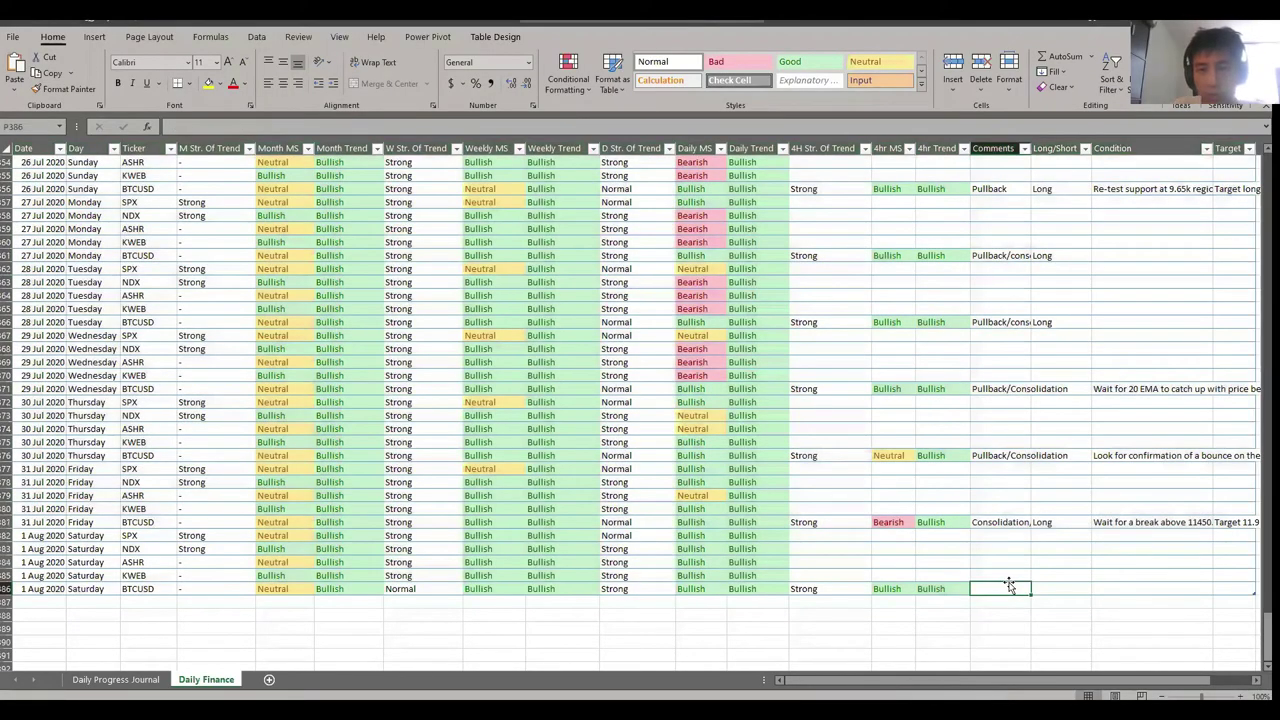
text(Breako)
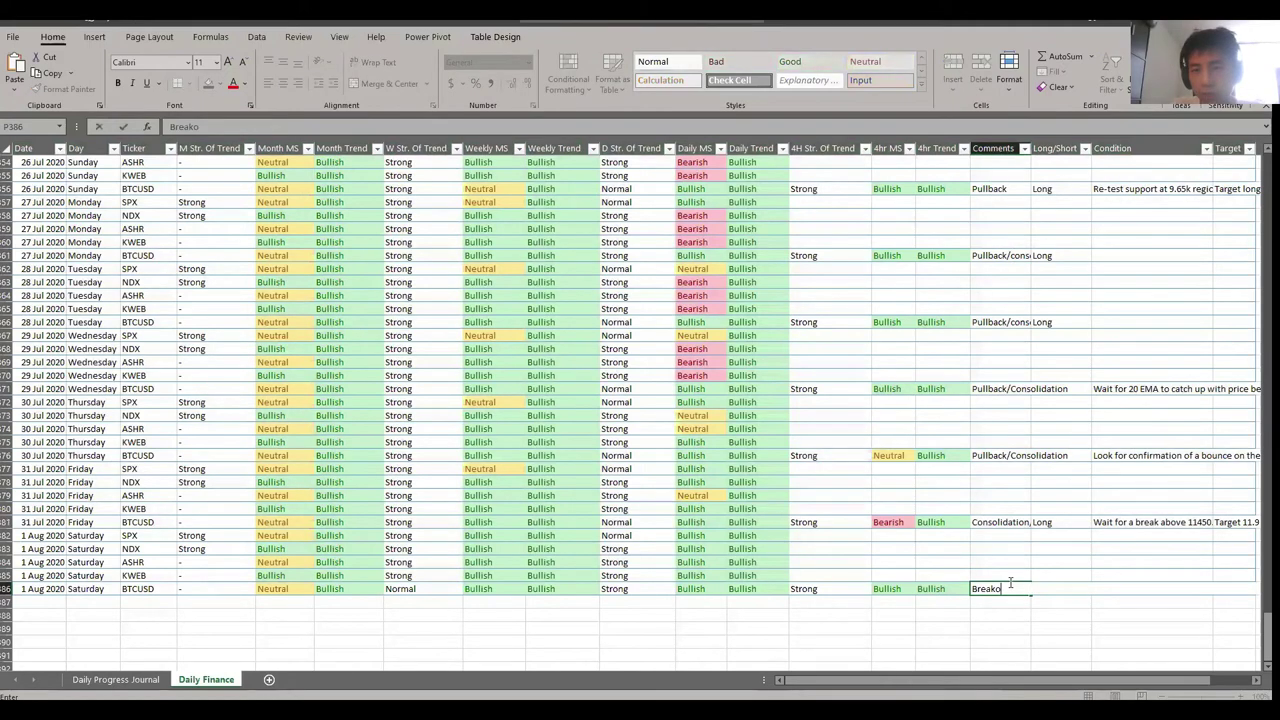
text(ut after c)
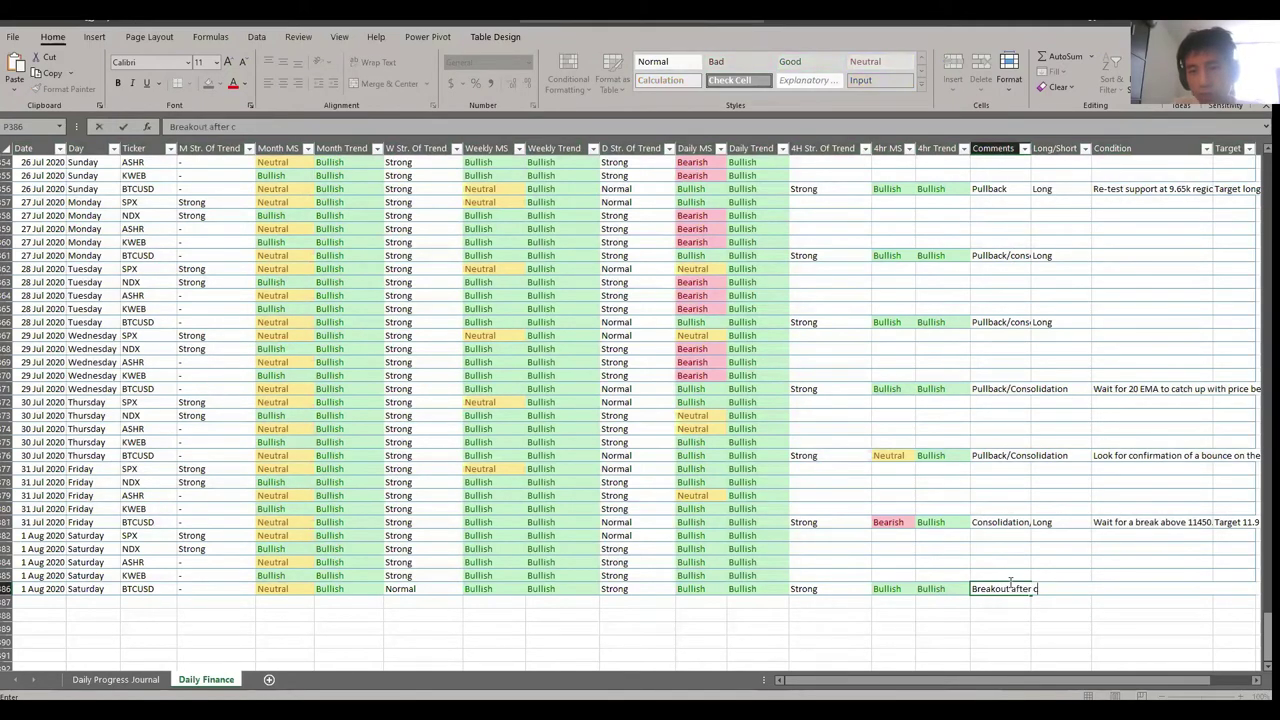
text(onsolidation)
key(Tab)
text(Long)
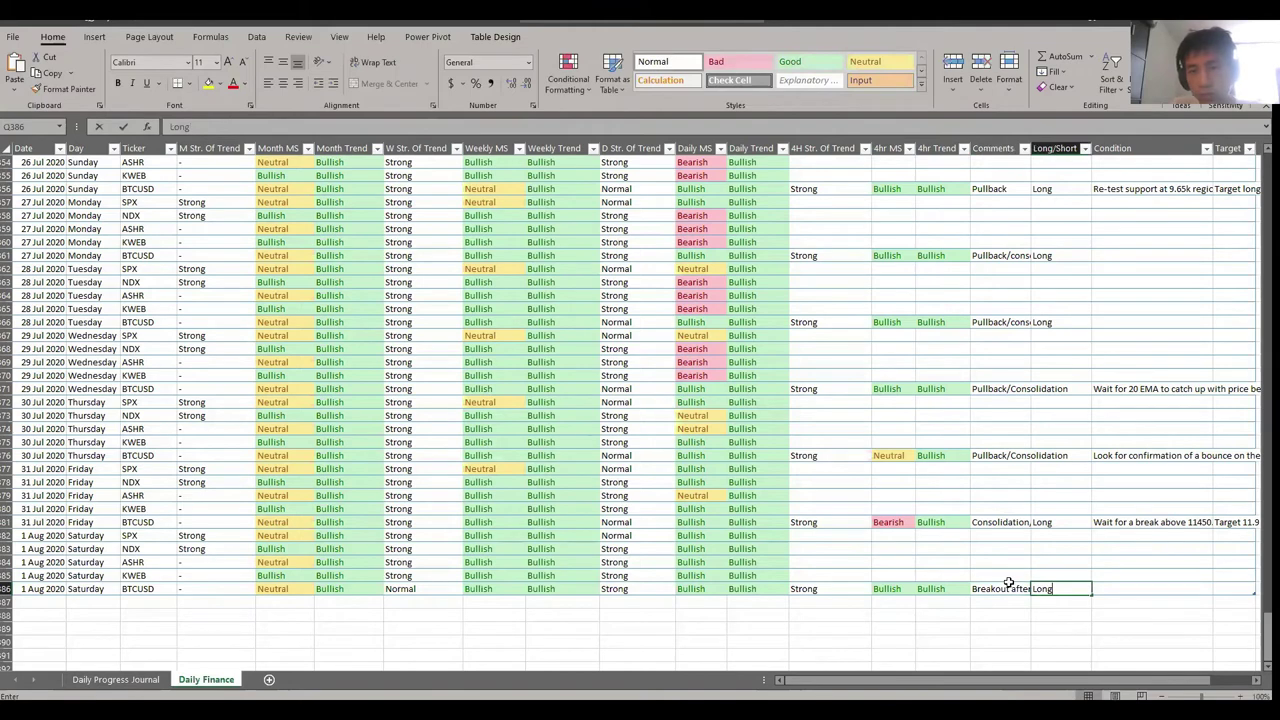
Step: Enter "Entry upon break of 11450" as the Condition in the 1 Aug BTCUSD row
key(Tab)
text(Entr)
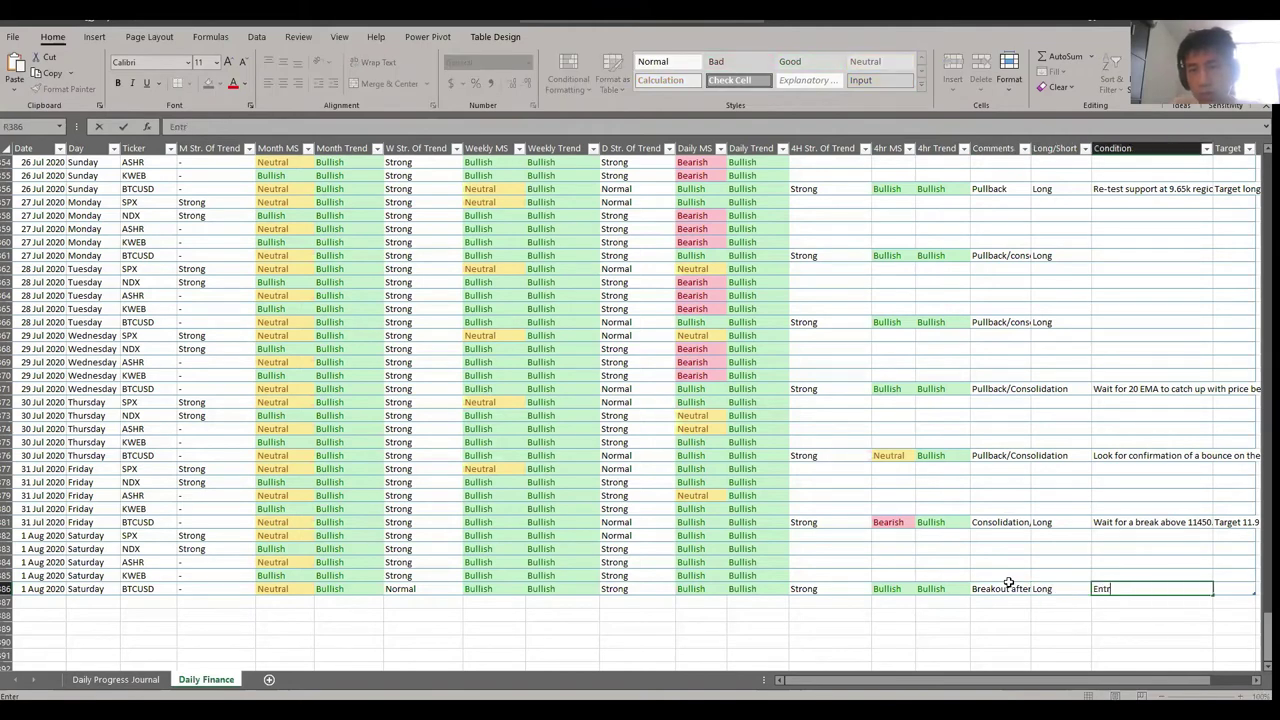
text(y upon break of 11450)
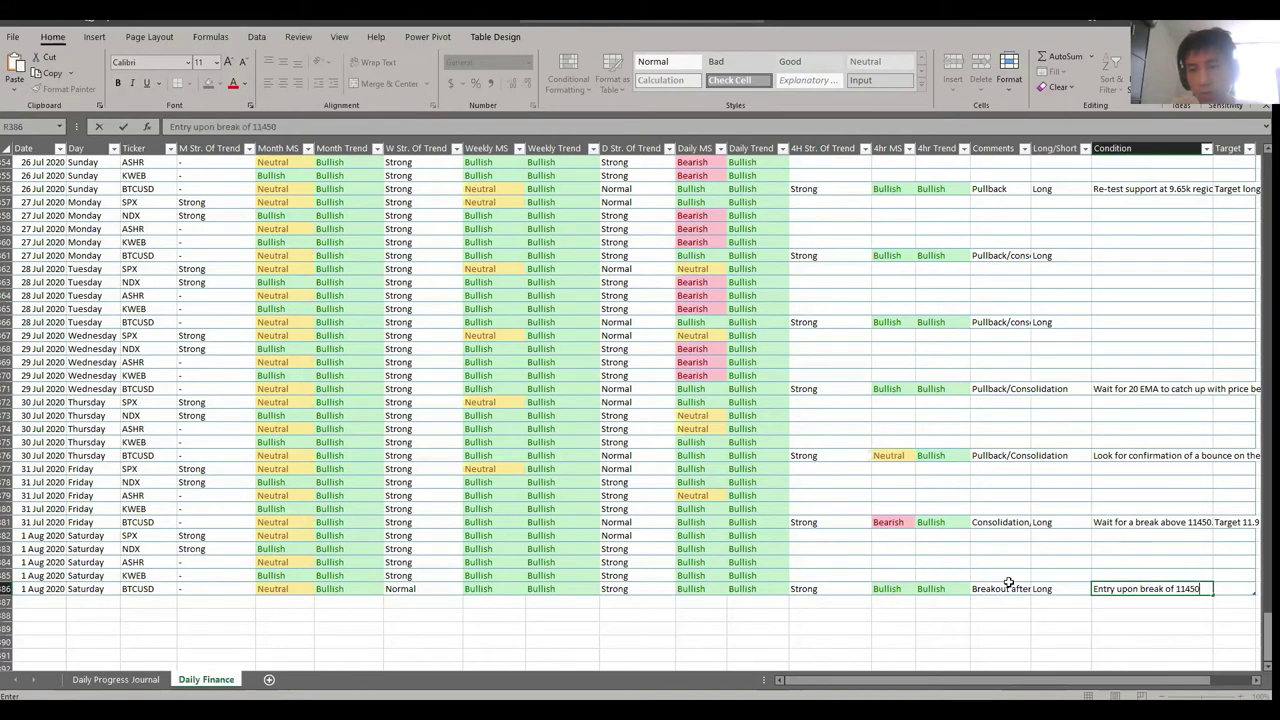
key(Tab)
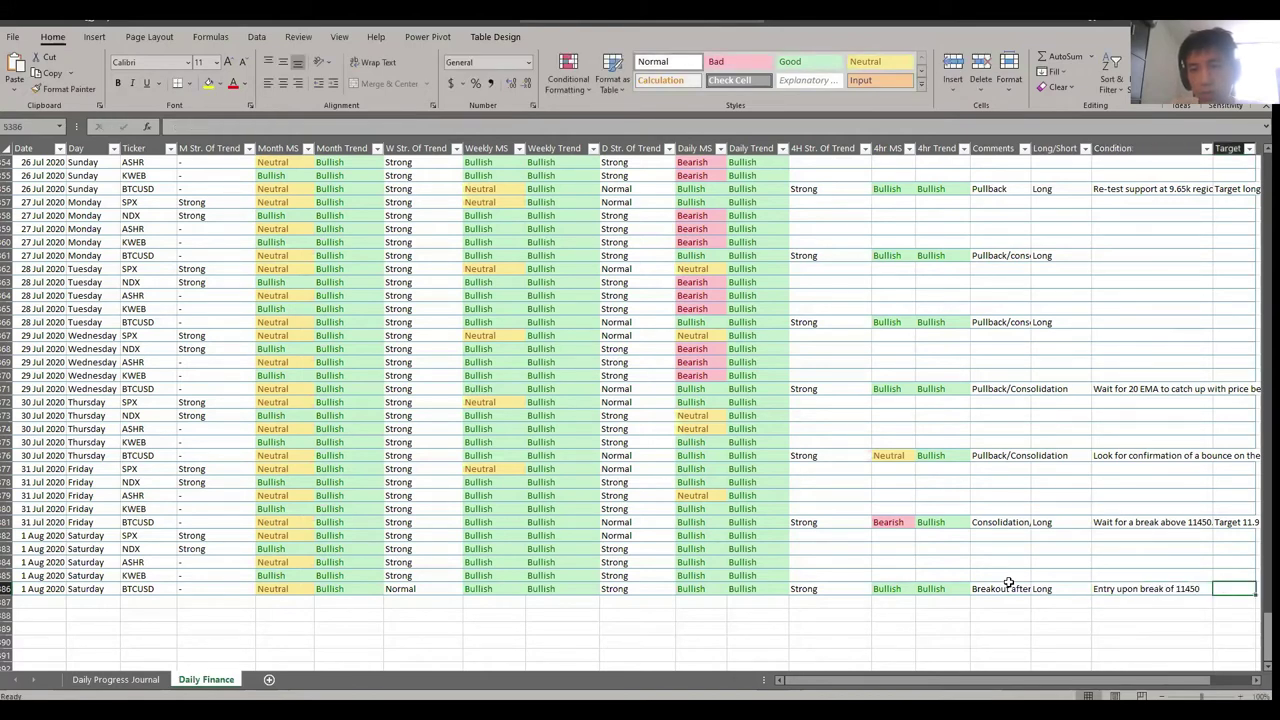
Step: Copy the Target text from the 31 Jul BTCUSD row into the Target cell of the 1 Aug BTCUSD row
key(Up)
key(Up)
key(Up)
key(Up)
key(Up)
key(ctrl+c)
key(Down)
key(Down)
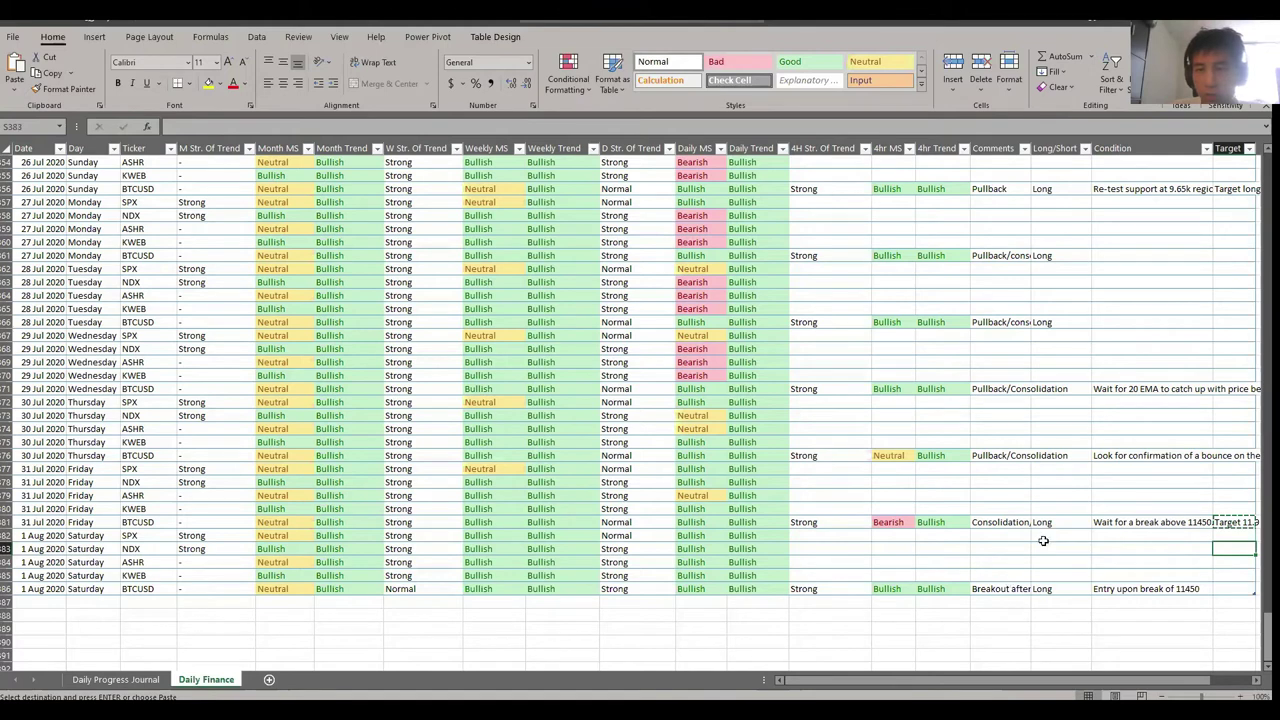
key(Down)
key(Down)
key(Down)
key(ctrl+v)
key(Left)
key(Left)
key(Left)
key(Up)
key(Up)
key(Up)
key(Up)
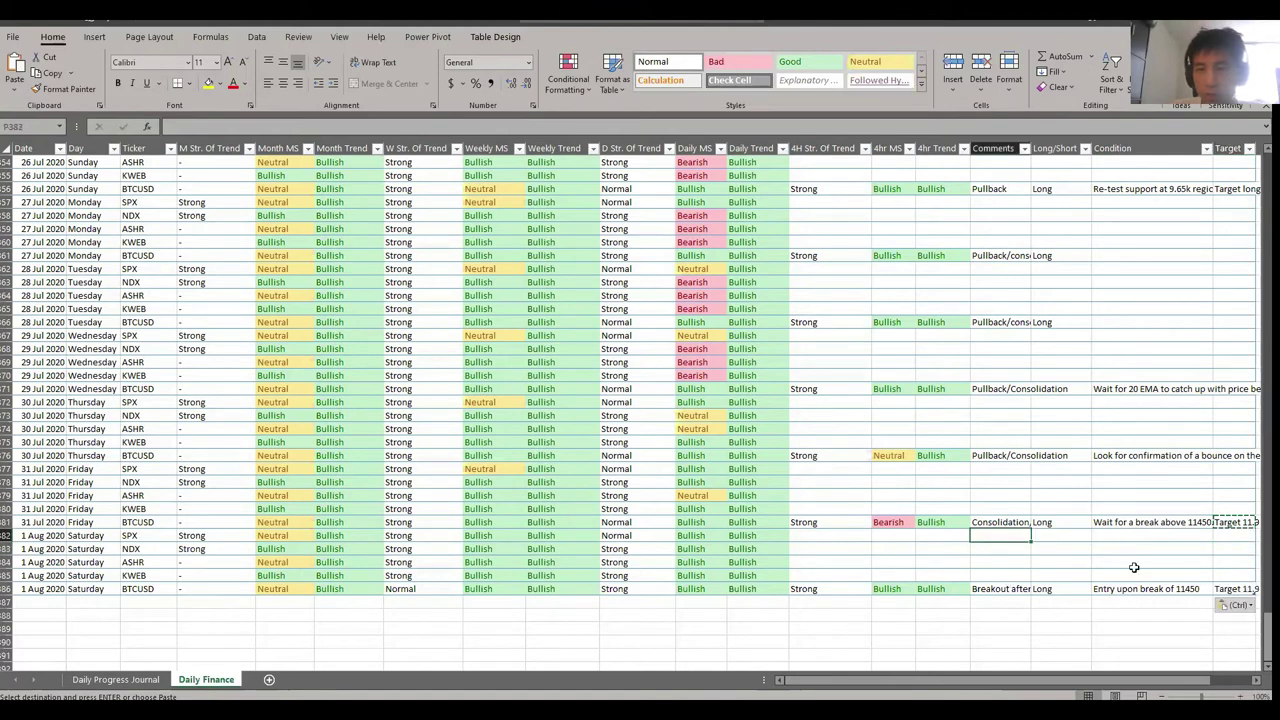
click(1226, 590)
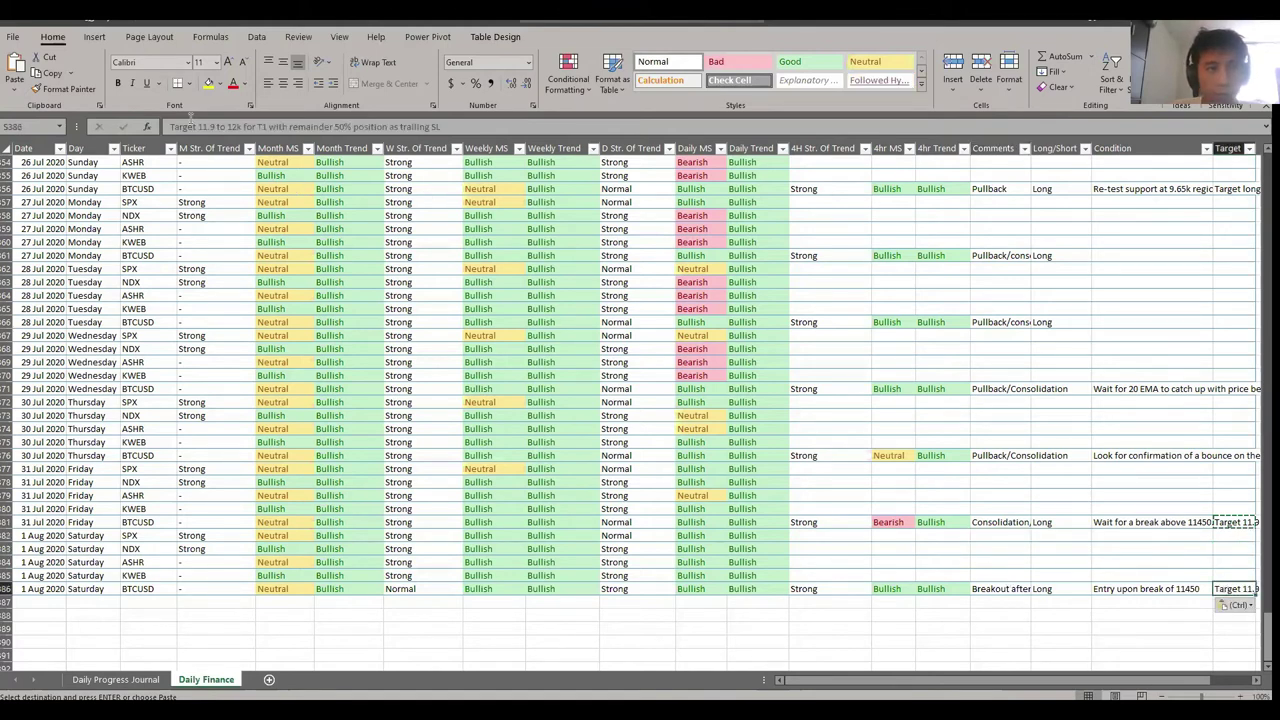
Step: Switch to the TradingView chart and set the long position's stop level price to 11110.57 in its Risk/Reward settings
key(alt+Tab)
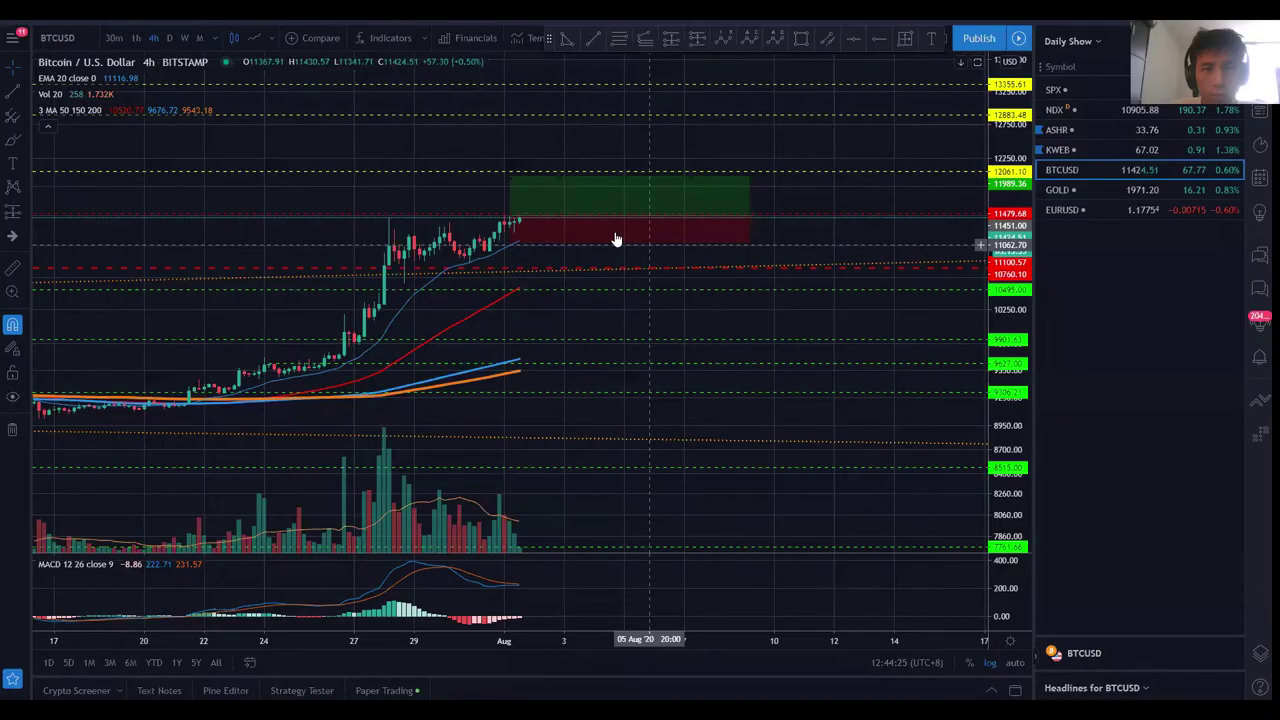
right_click(614, 238)
click(652, 483)
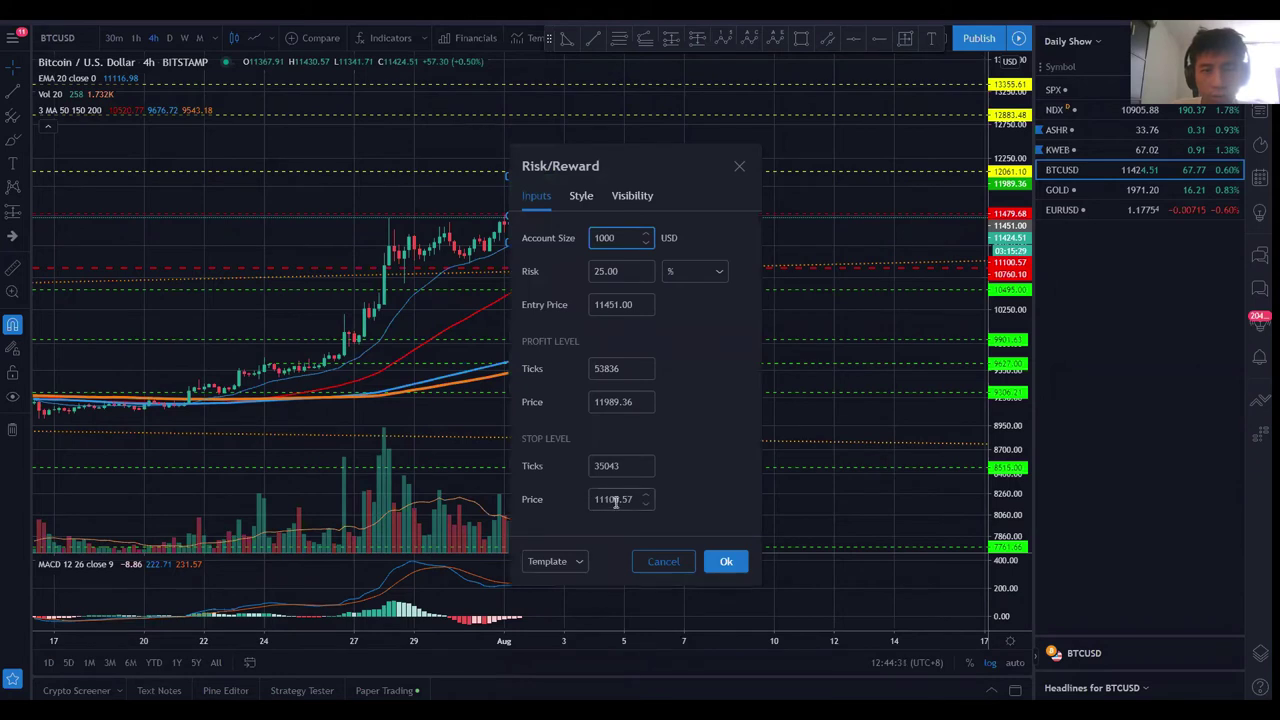
click(613, 499)
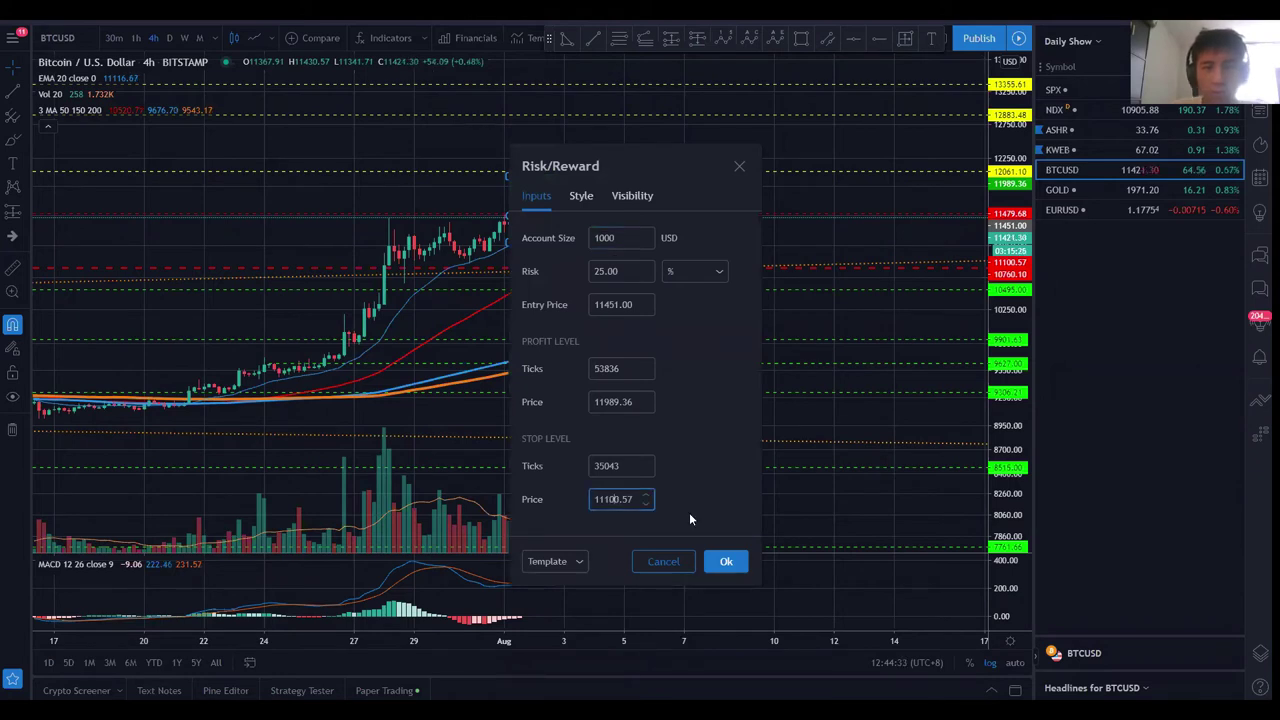
key(BackSpace)
text(1)
key(Return)
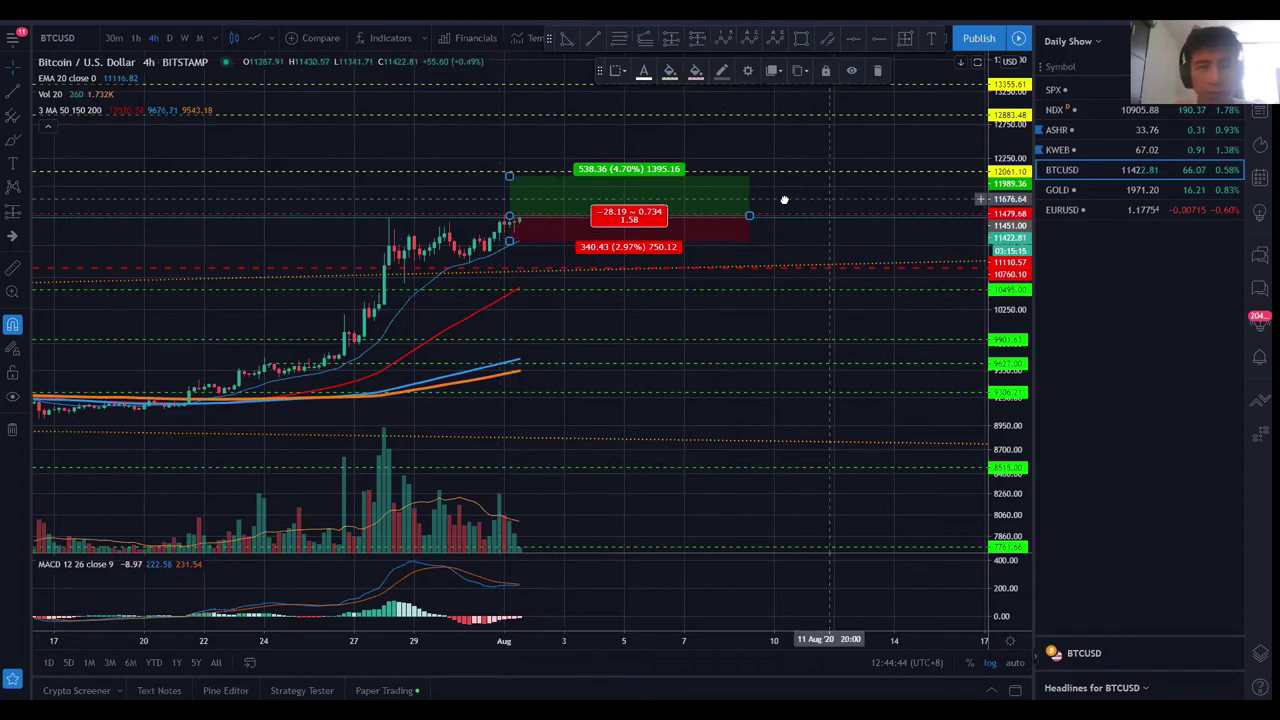
drag(783, 198, 738, 199)
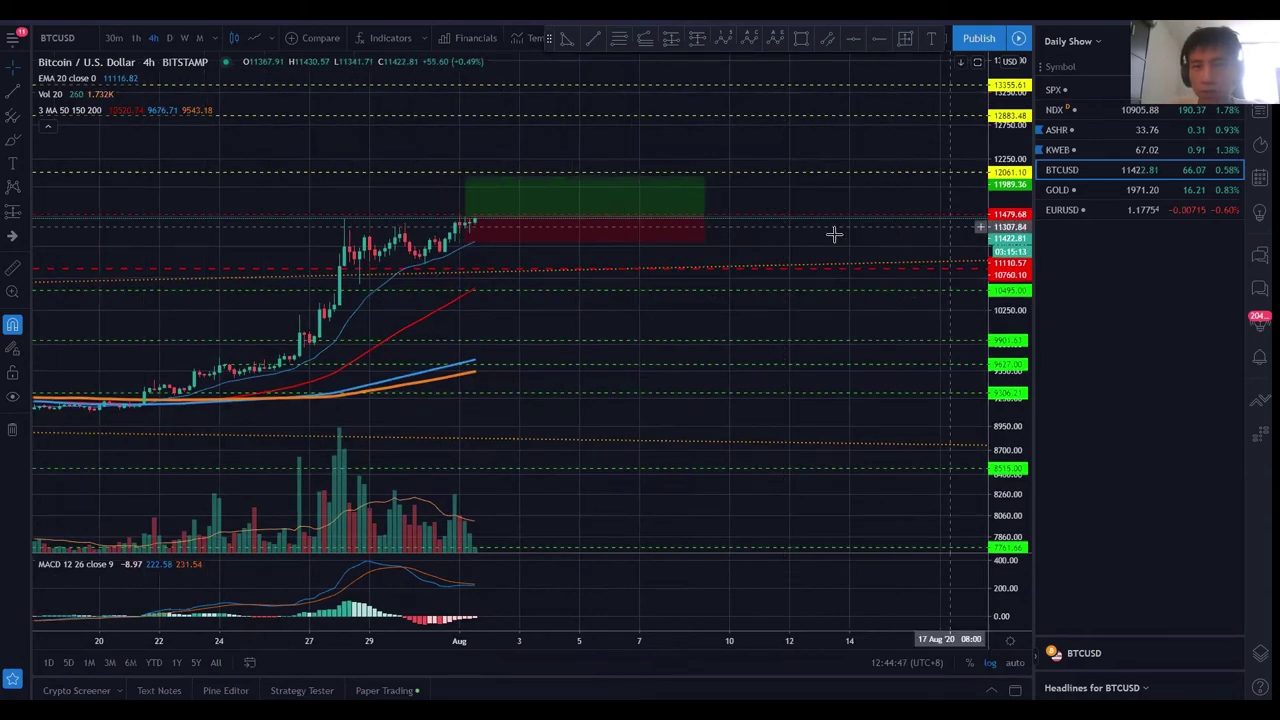
Step: Return to the Daily Finance sheet in Excel
key(alt+Tab)
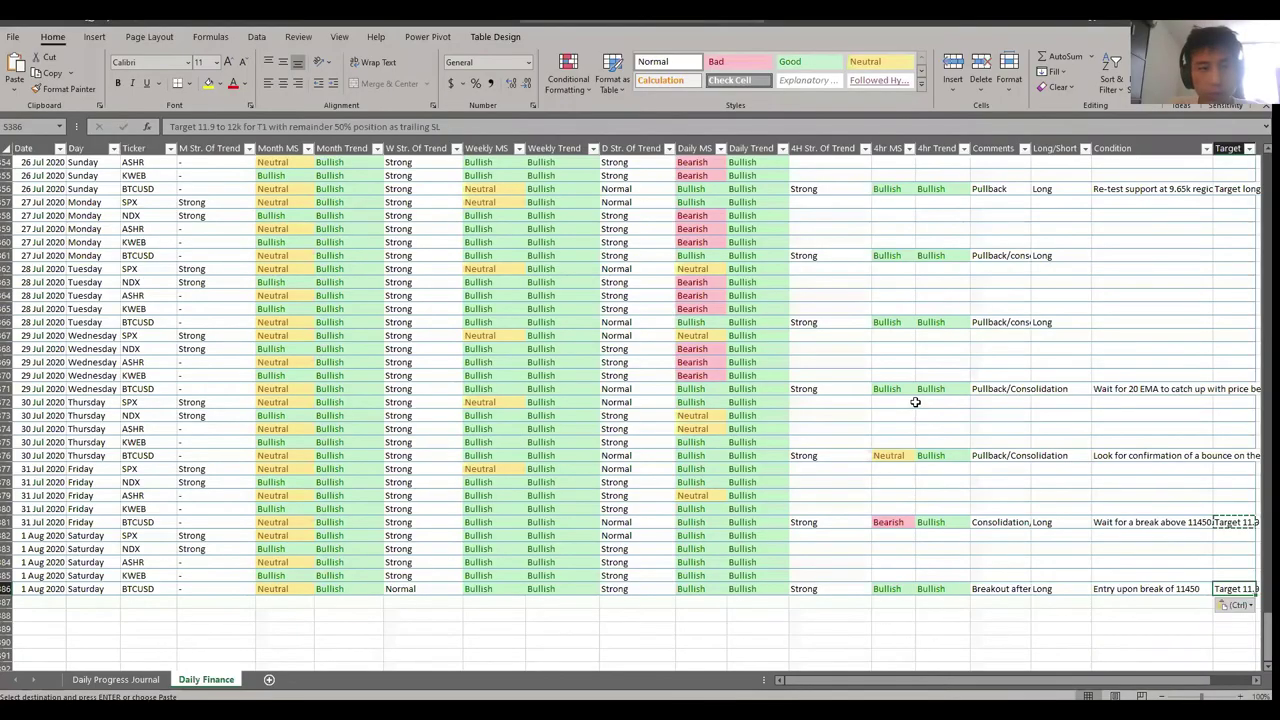